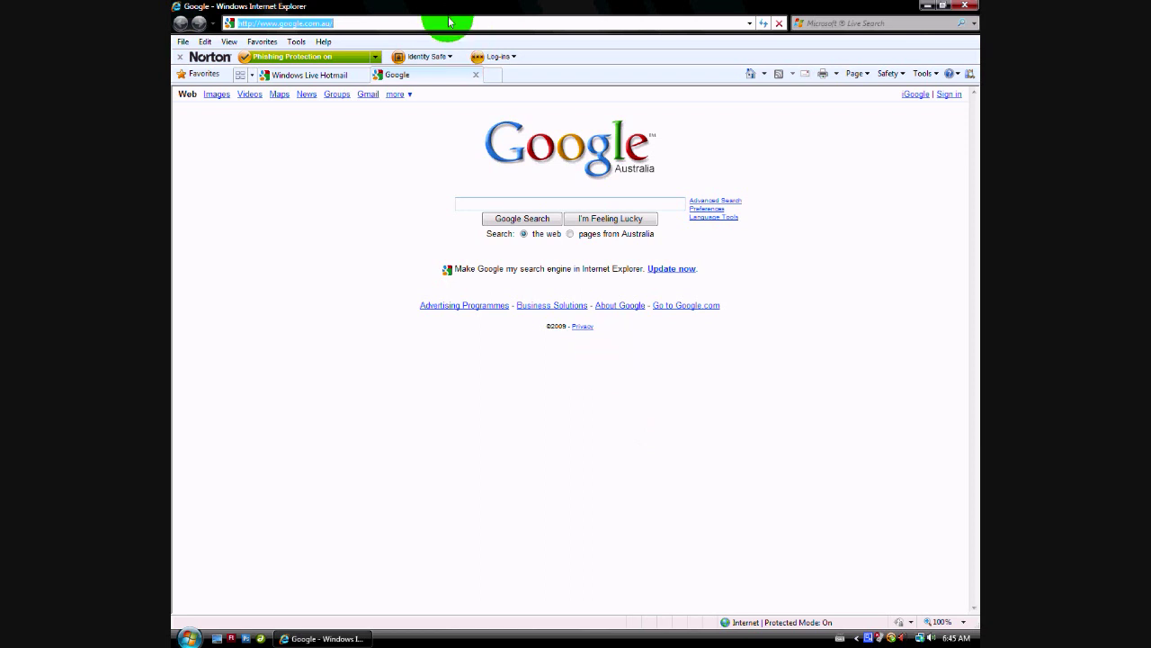
Load facebook.com in Internet Explorer to reach the Sign Up form.
text(faceboo)
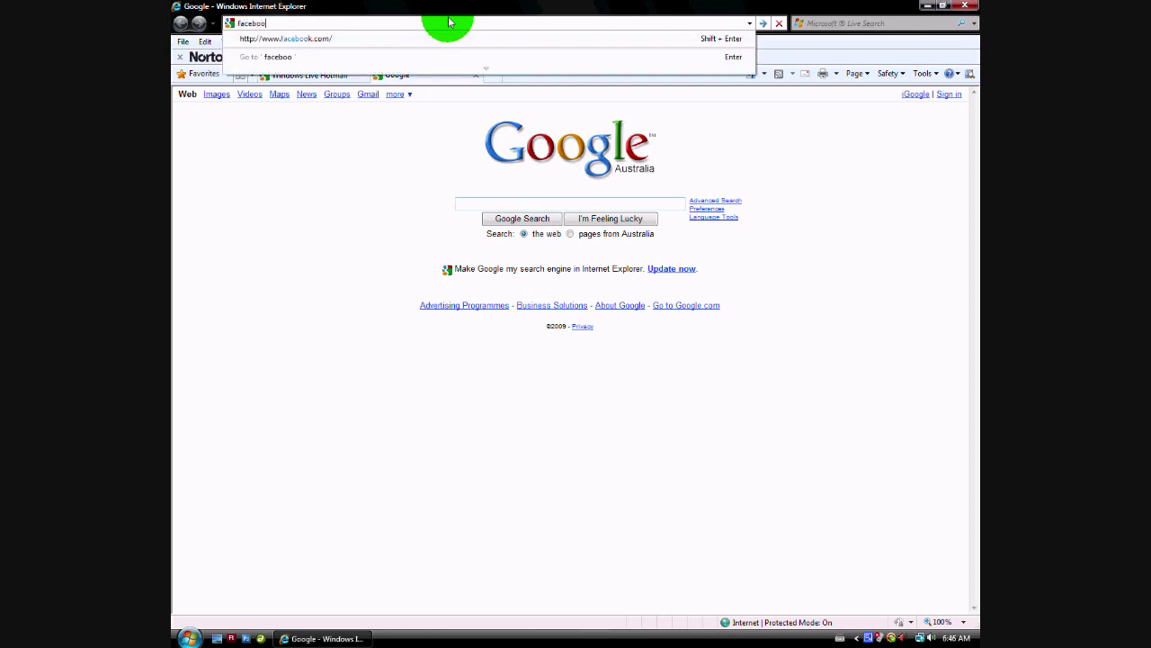
text(k.com)
key(Return)
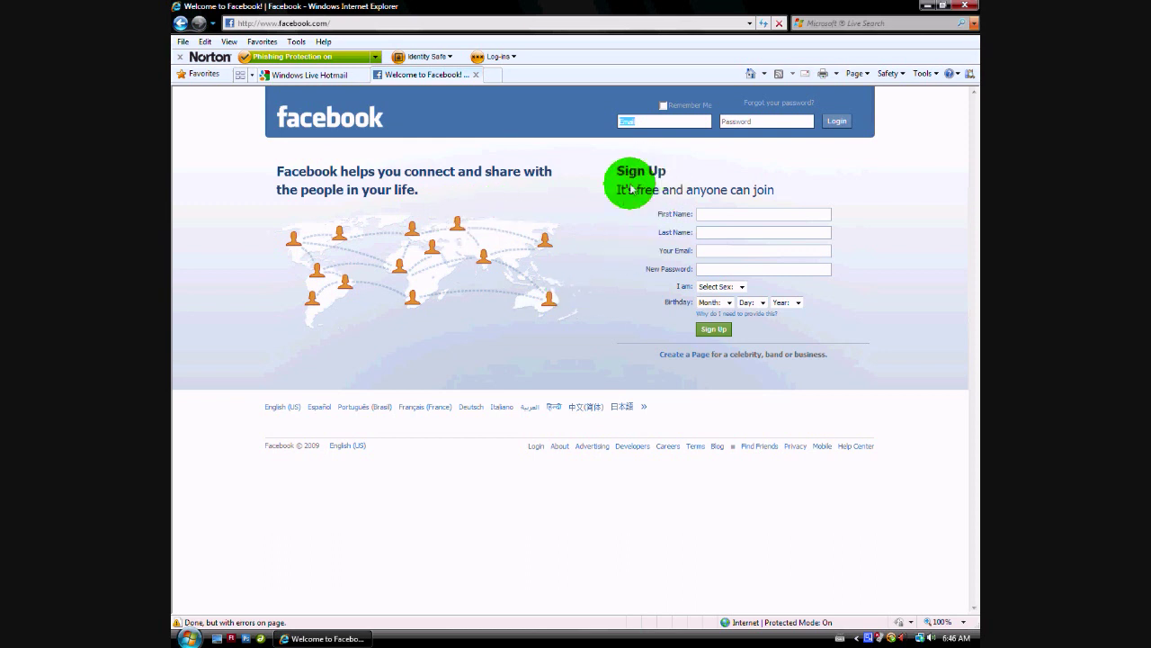
Enter the new user's full name and e-mail address in the sign-up form.
drag(632, 188, 686, 183)
click(686, 183)
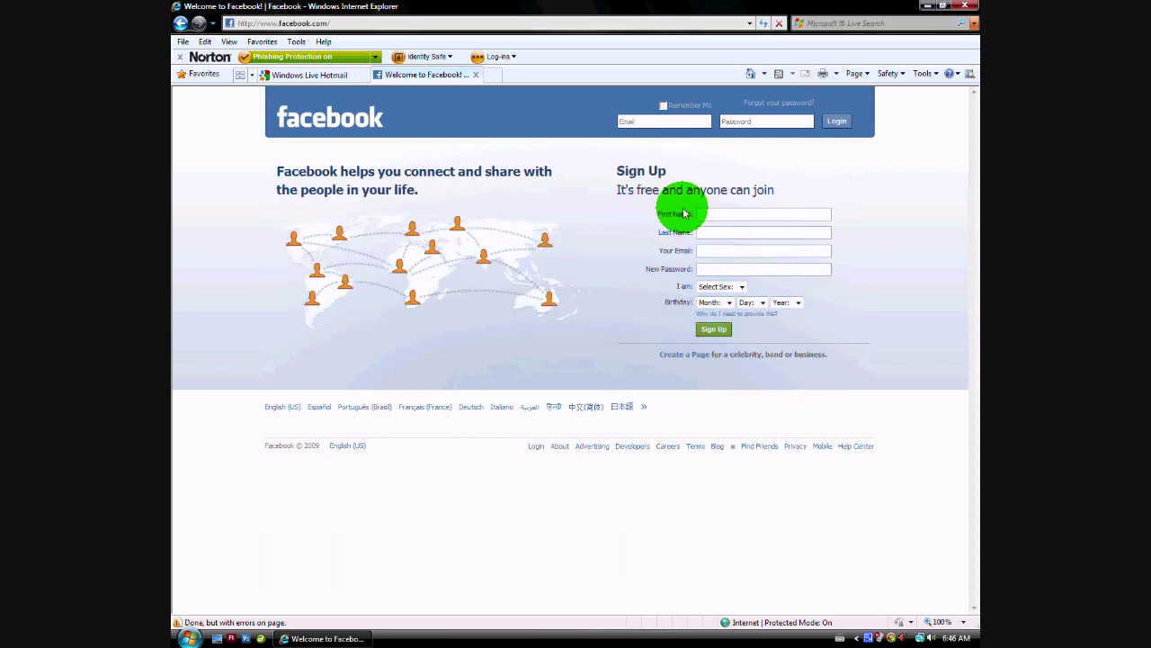
click(743, 214)
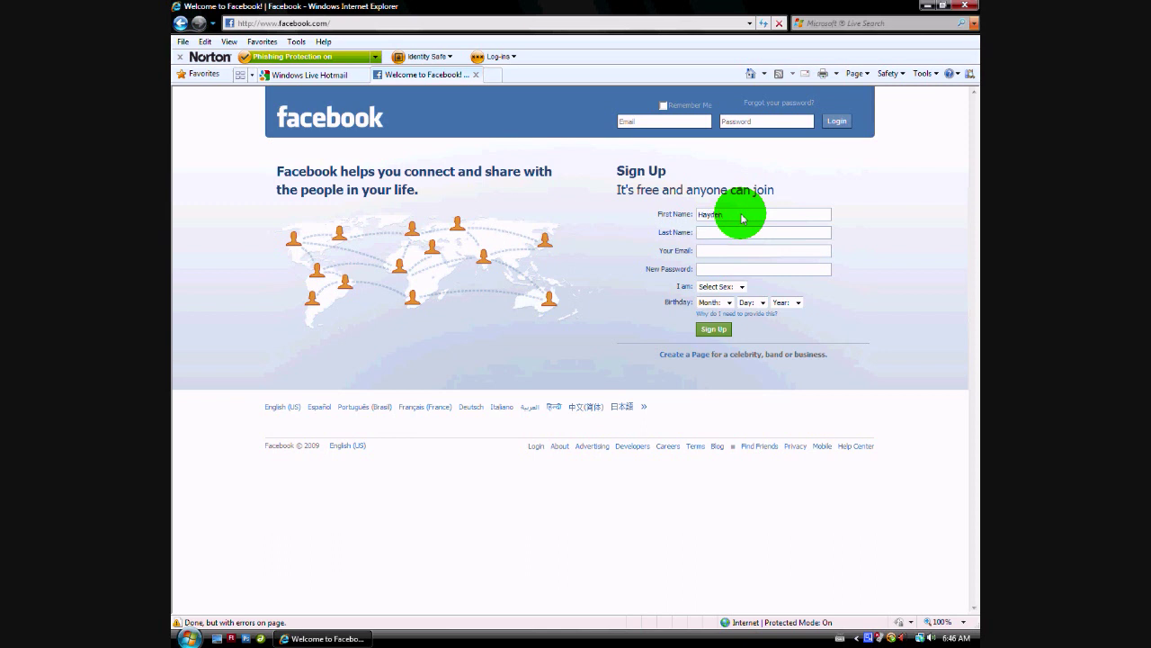
key(Tab)
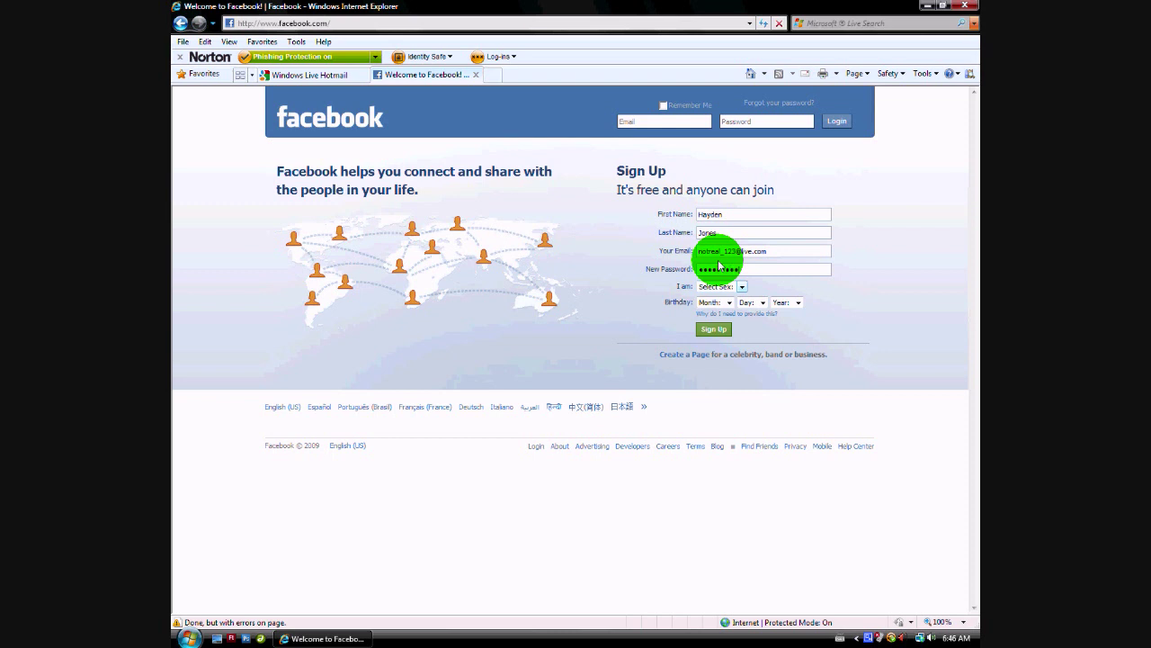
click(717, 287)
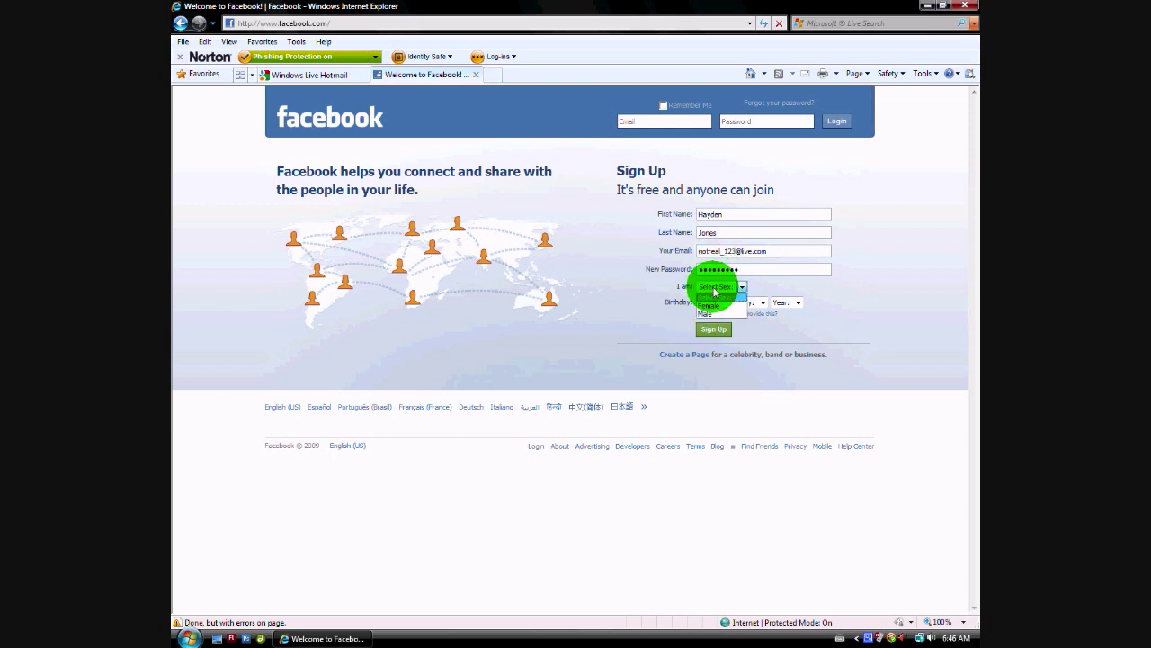
click(707, 313)
click(714, 303)
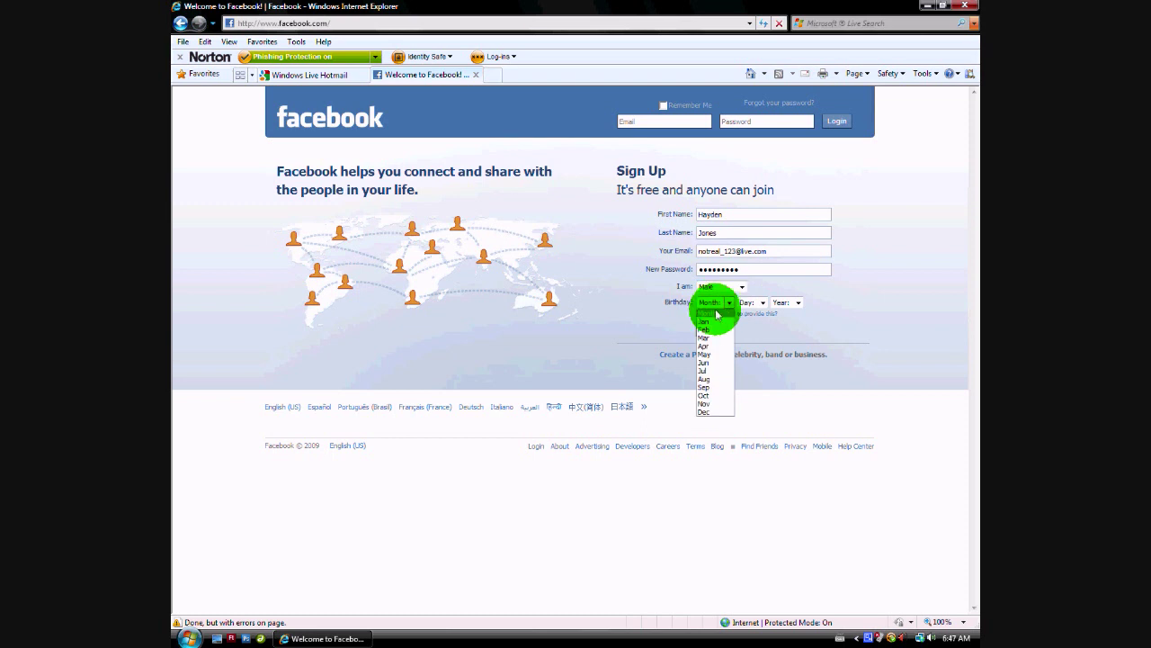
click(705, 329)
click(751, 303)
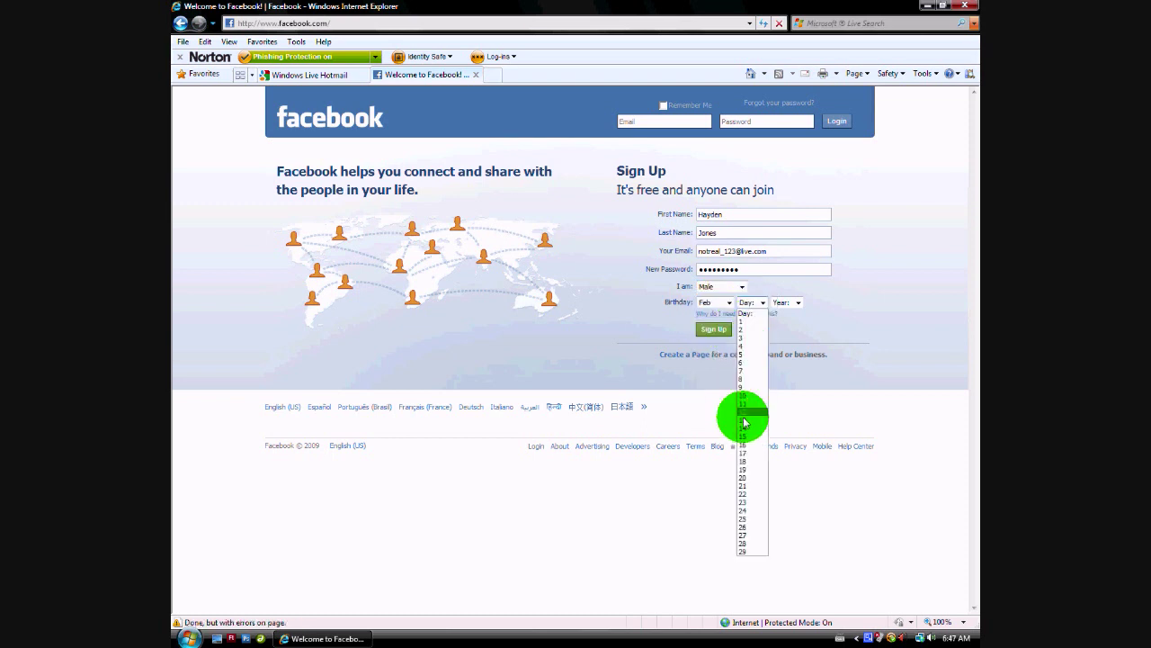
click(743, 526)
click(788, 302)
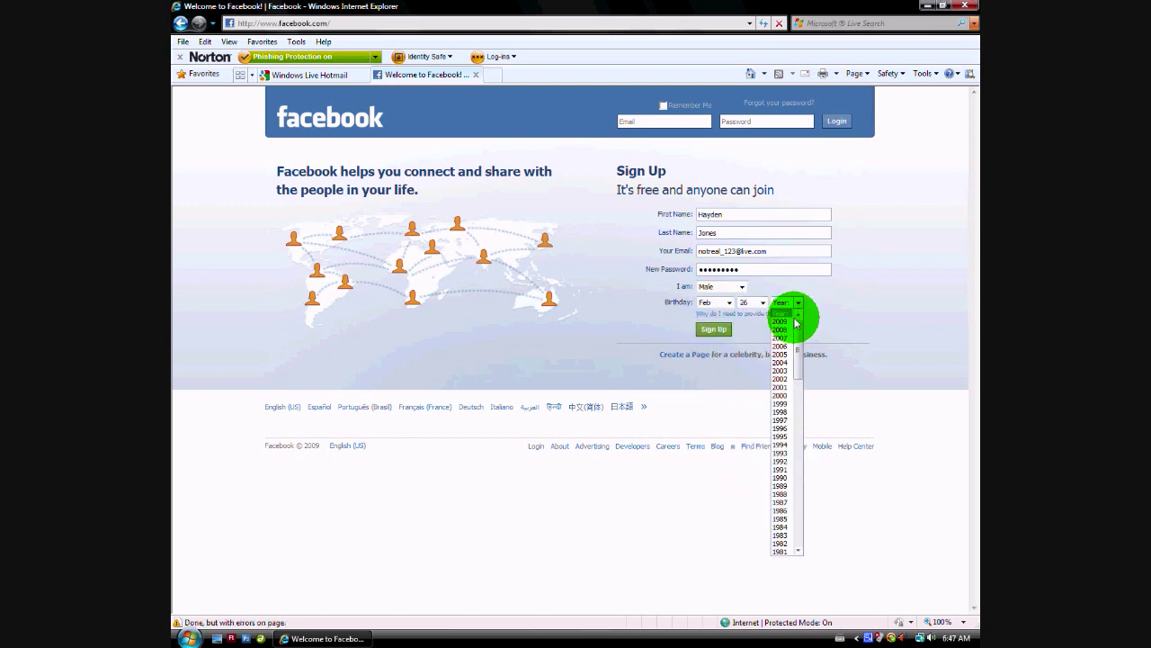
click(783, 461)
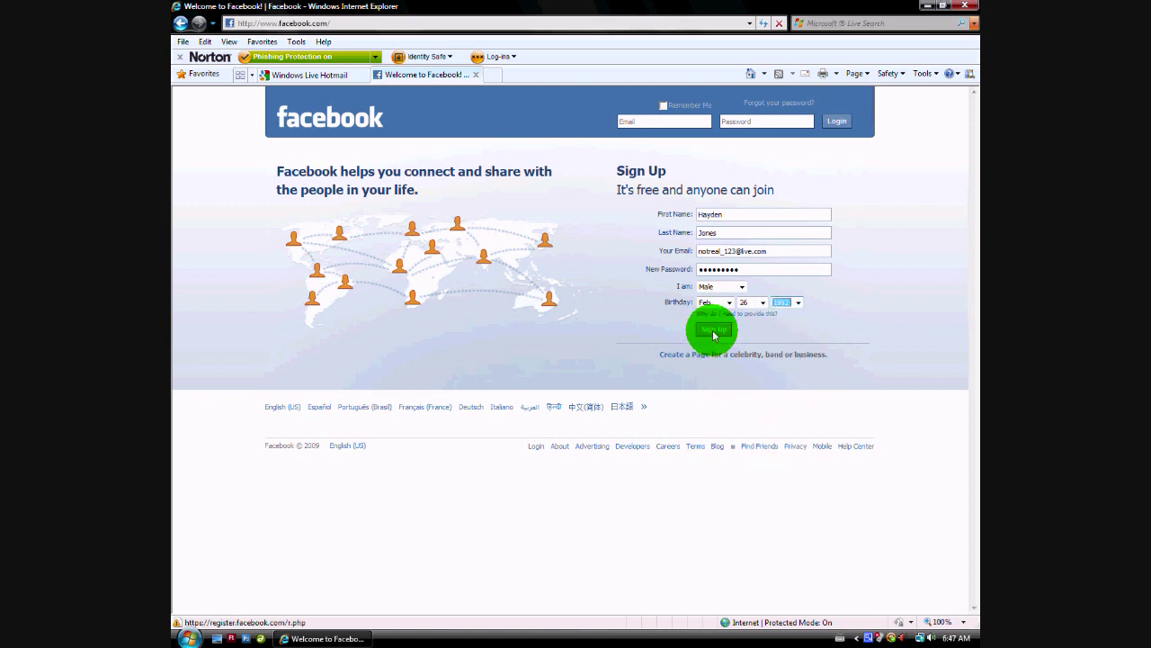
Submit Sign Up and enter the two security-check words in the text box.
click(713, 333)
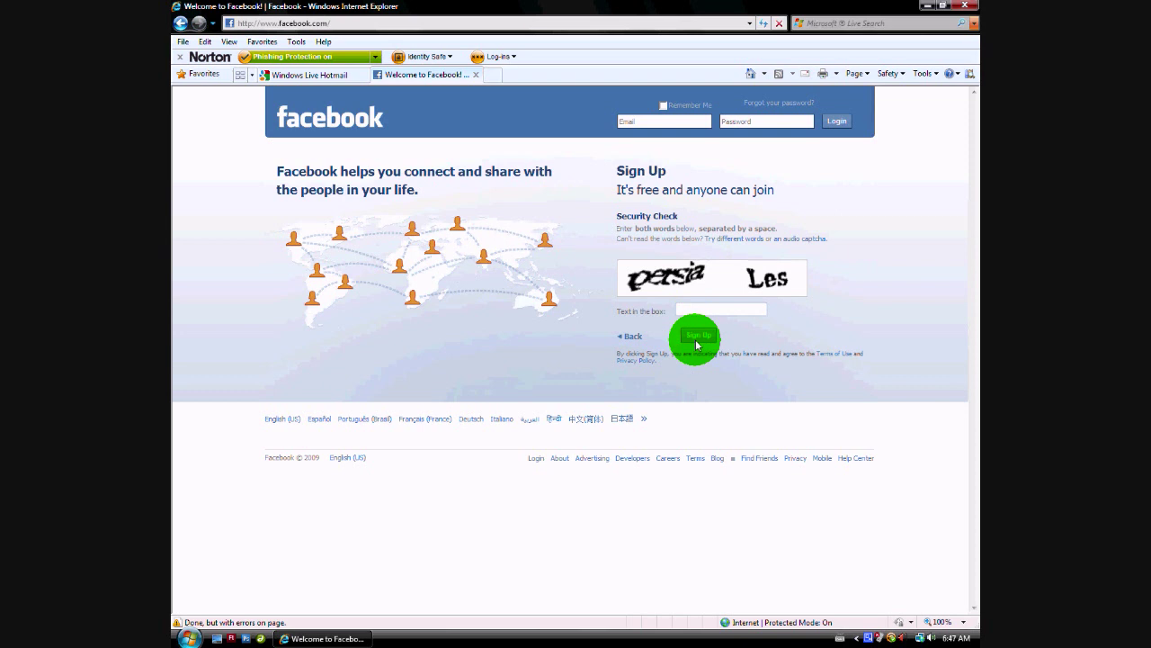
text(persia les)
click(698, 338)
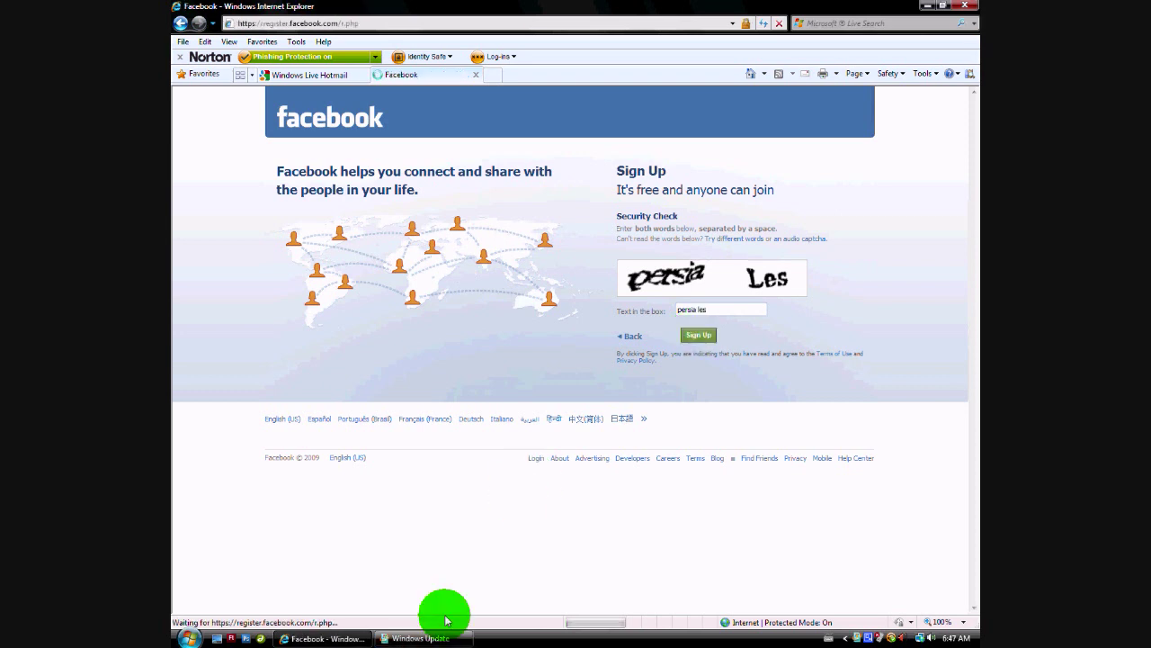
mouse_move(444, 641)
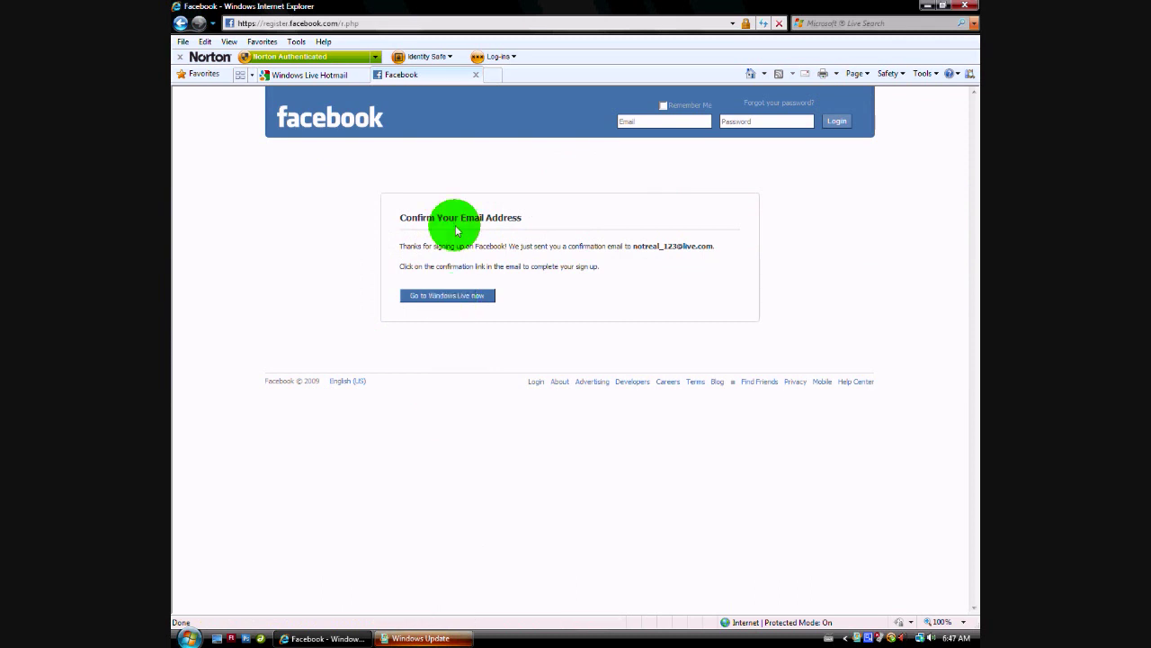
Open the Confirm Your Facebook Account email in Hotmail and follow its confirmation link.
click(342, 73)
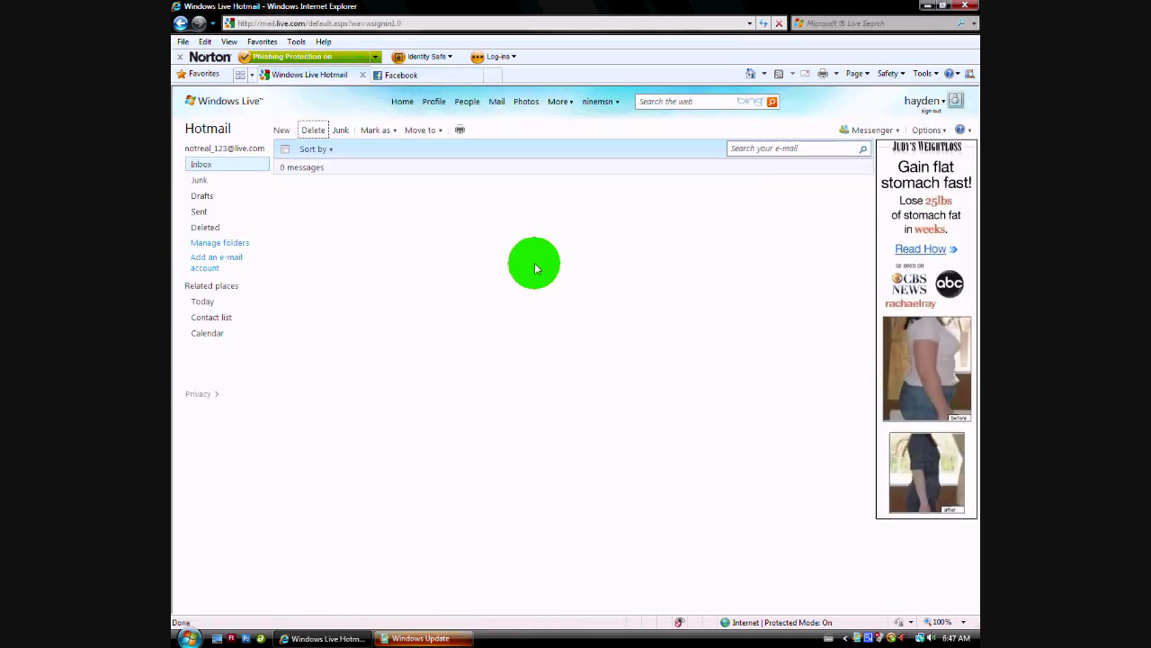
click(764, 24)
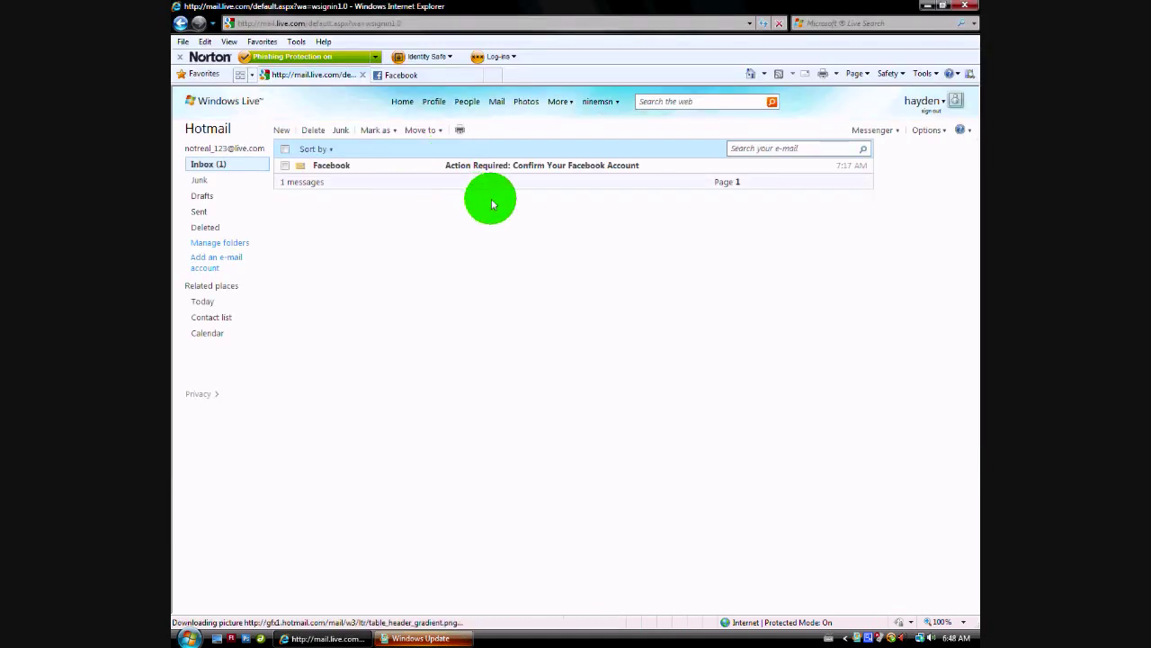
click(532, 167)
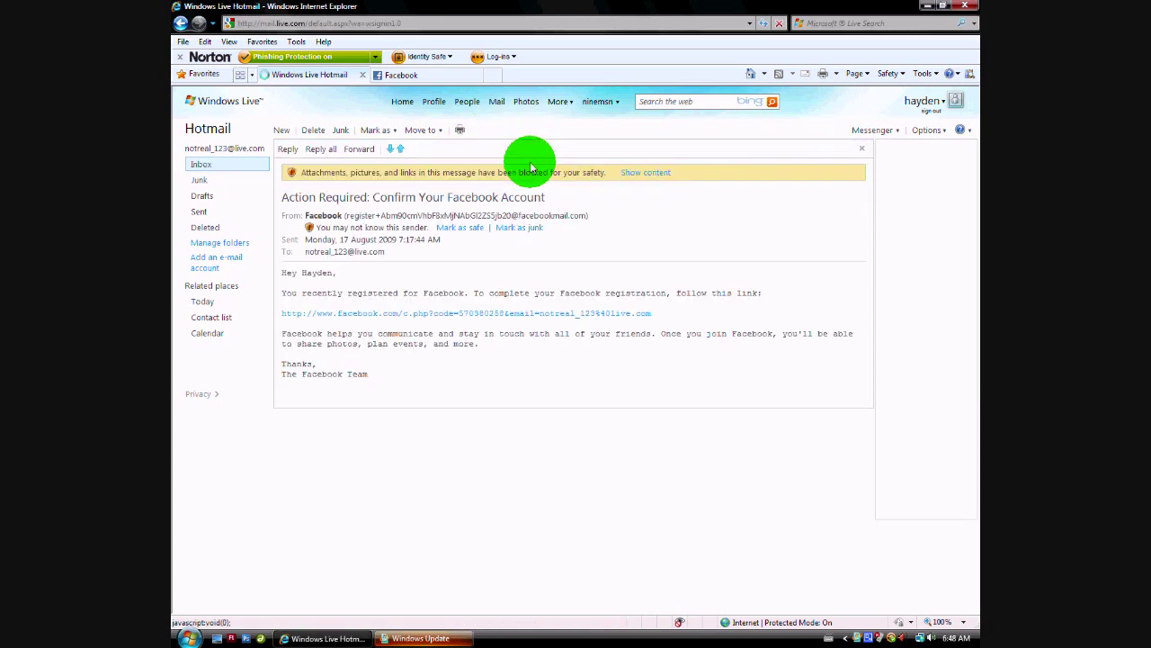
click(644, 174)
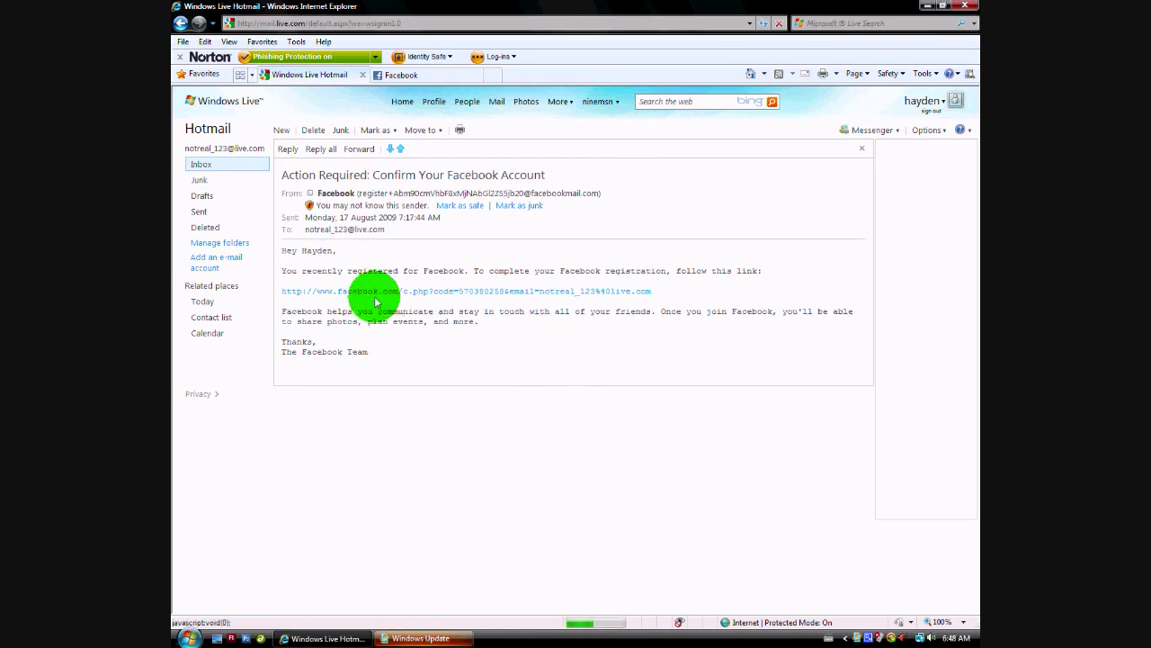
click(421, 637)
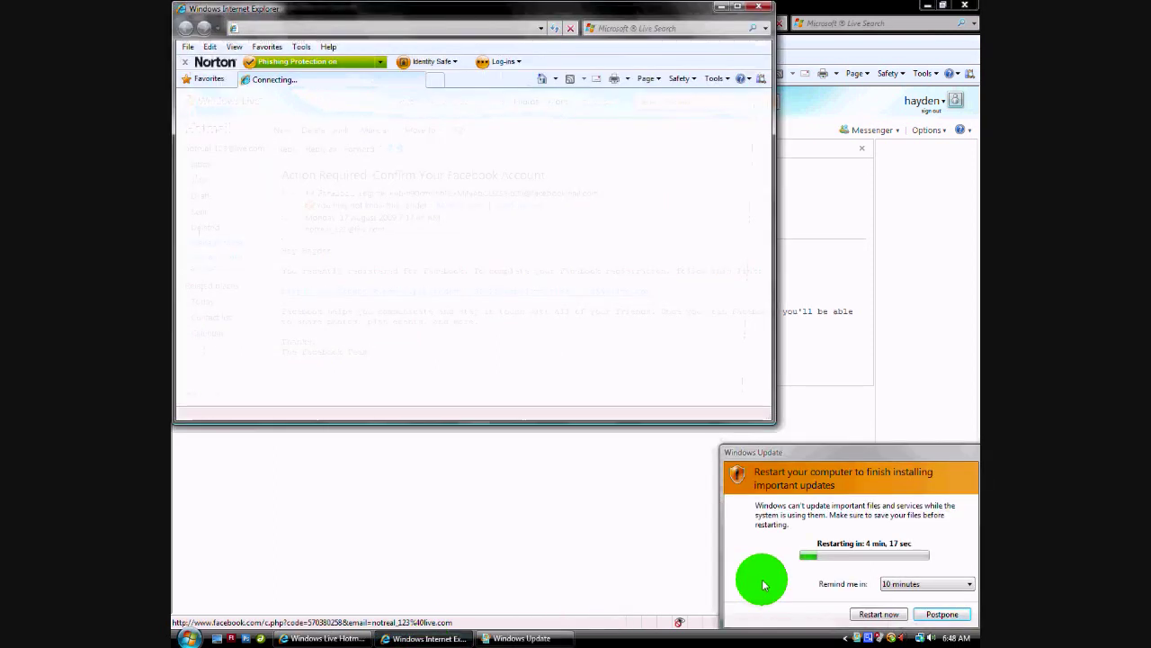
Close the duplicate Facebook tab and switch to the Getting Started window.
drag(909, 457, 783, 358)
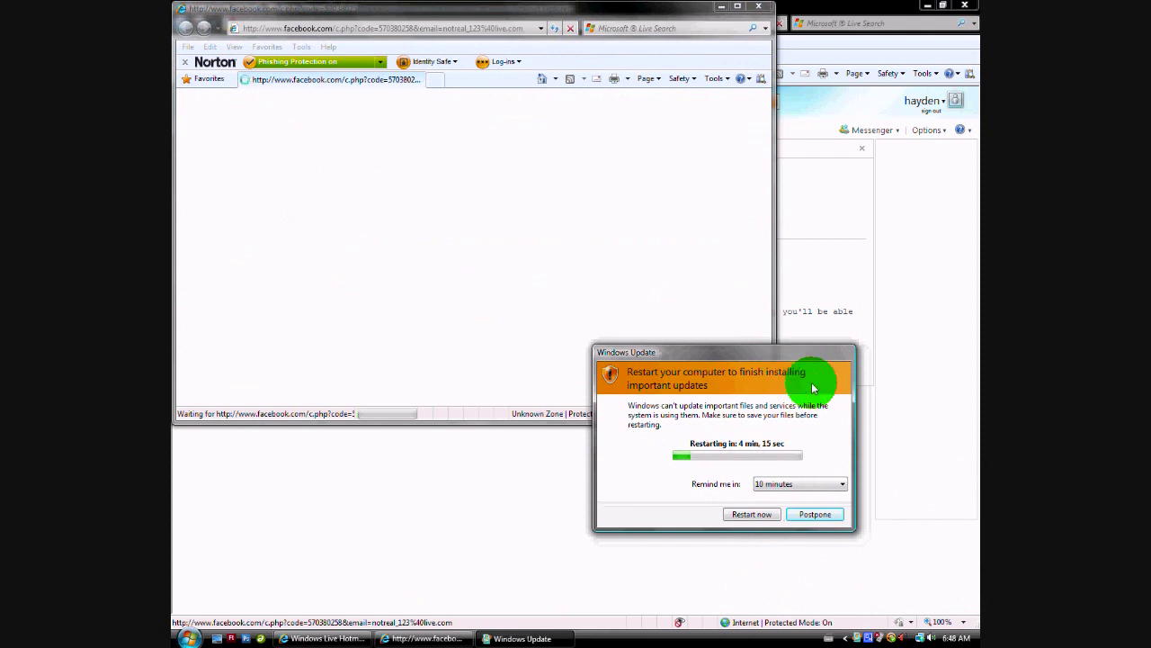
click(698, 544)
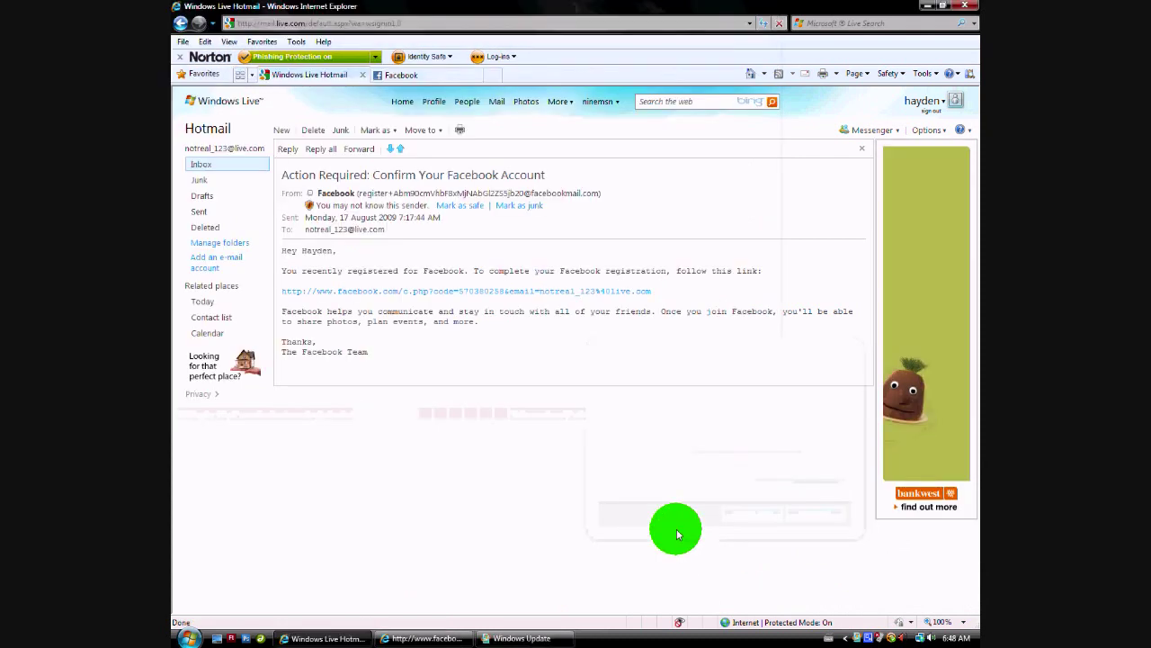
click(430, 637)
double_click(467, 9)
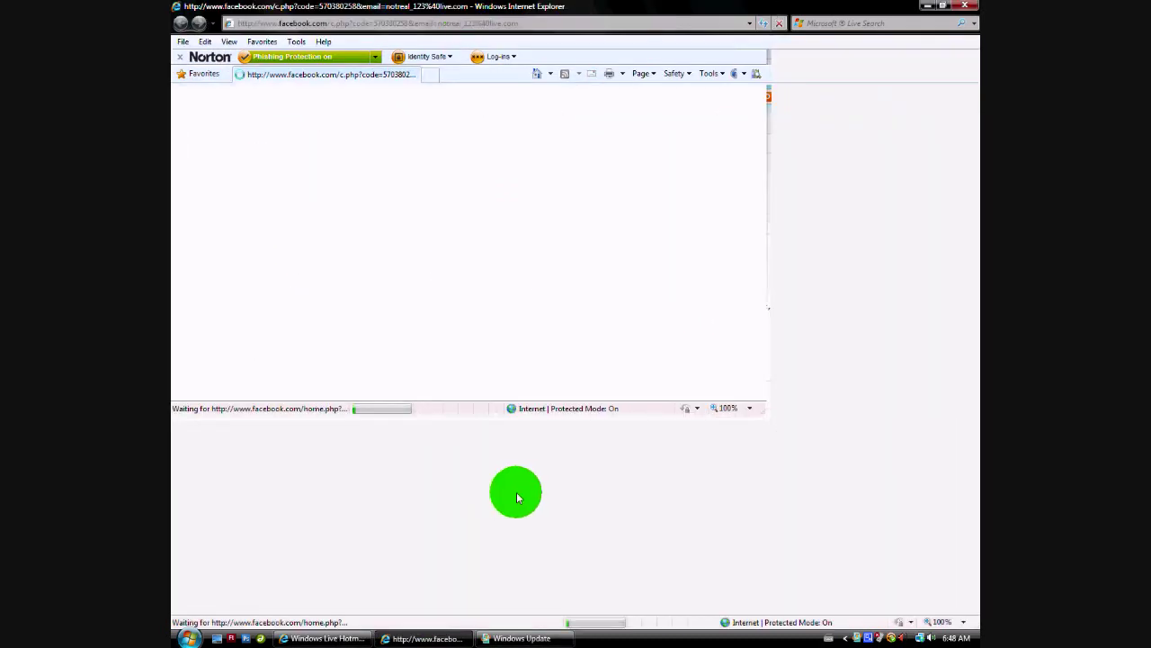
click(351, 635)
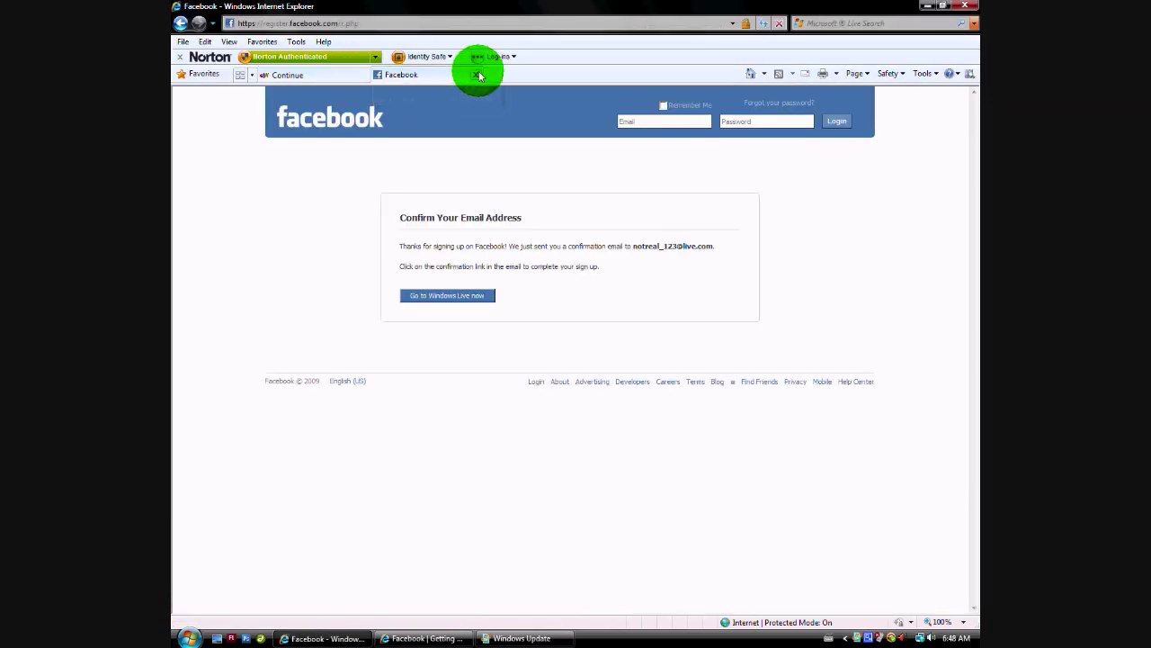
key(ctrl+Tab)
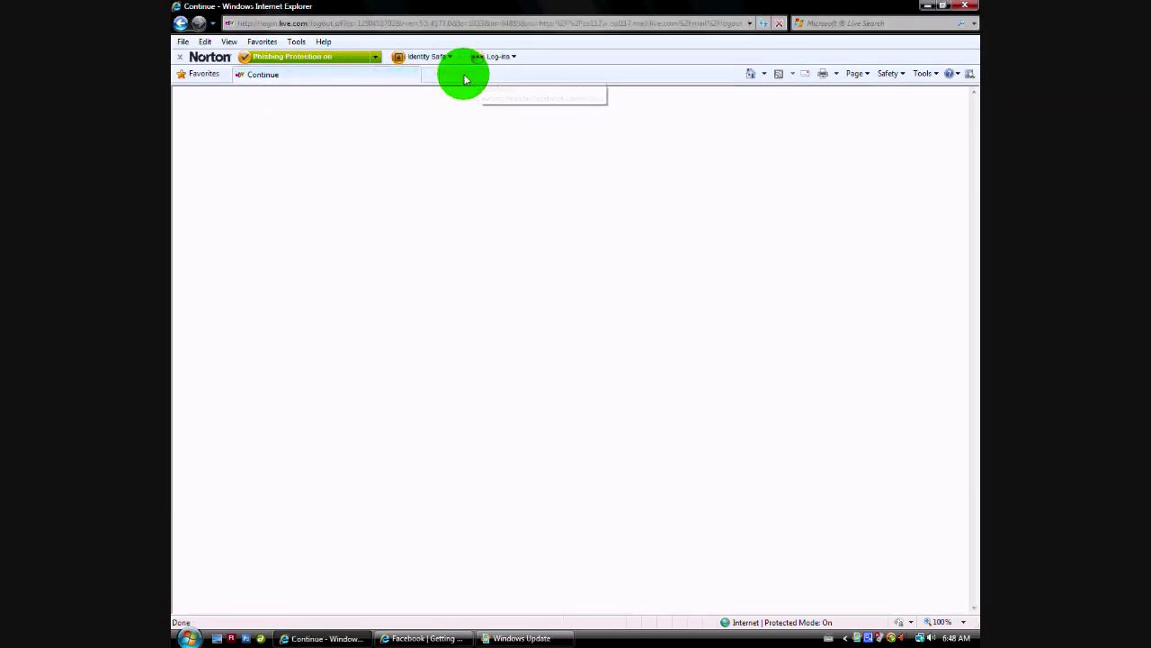
click(395, 637)
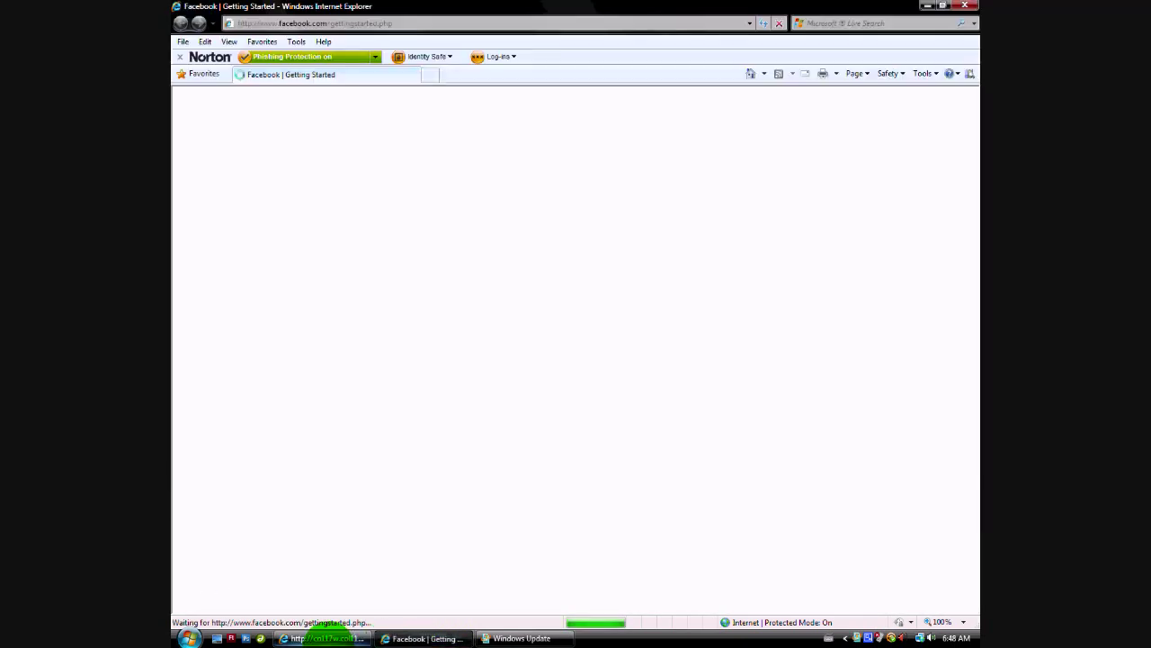
Skip the find-friends step.
click(325, 638)
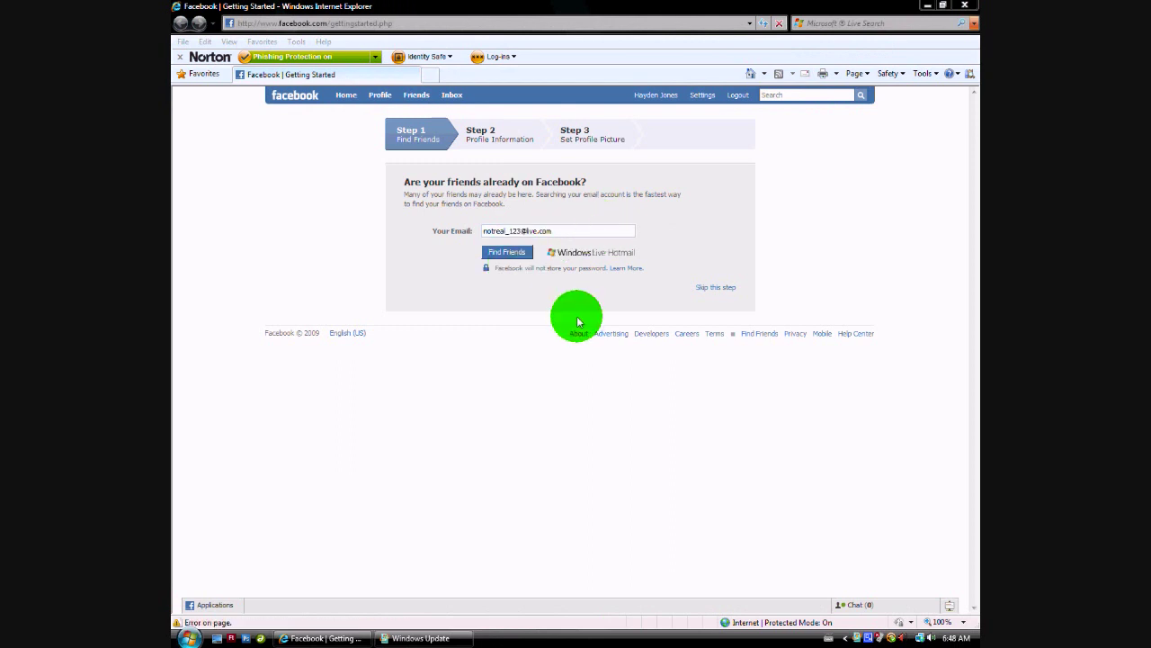
click(510, 261)
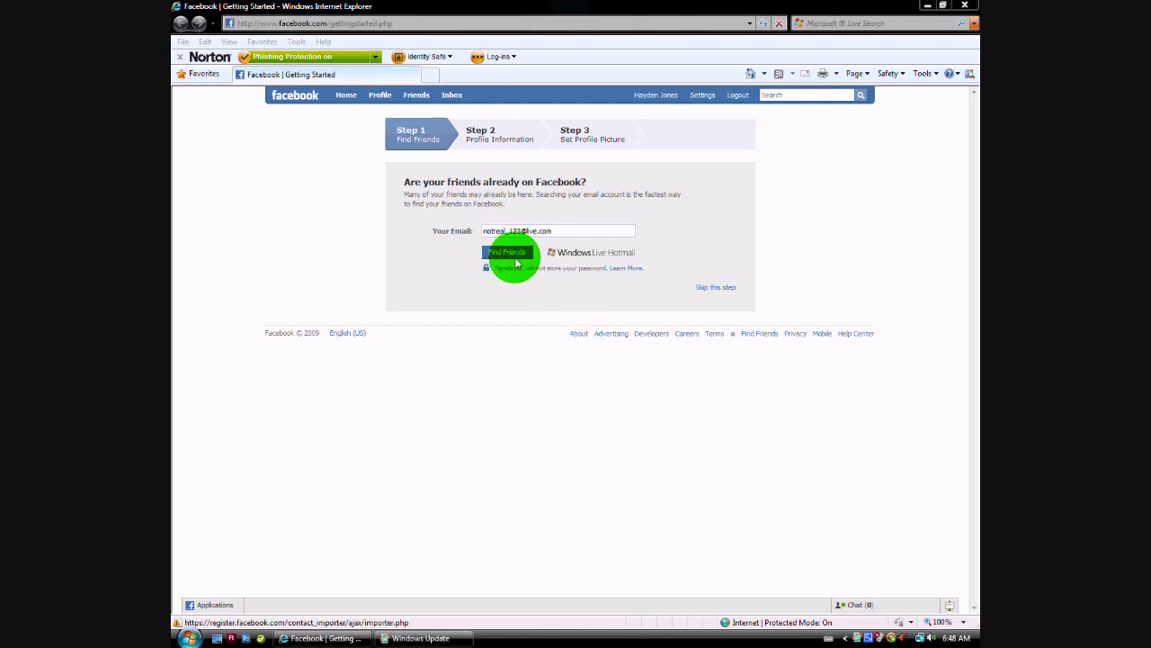
click(703, 288)
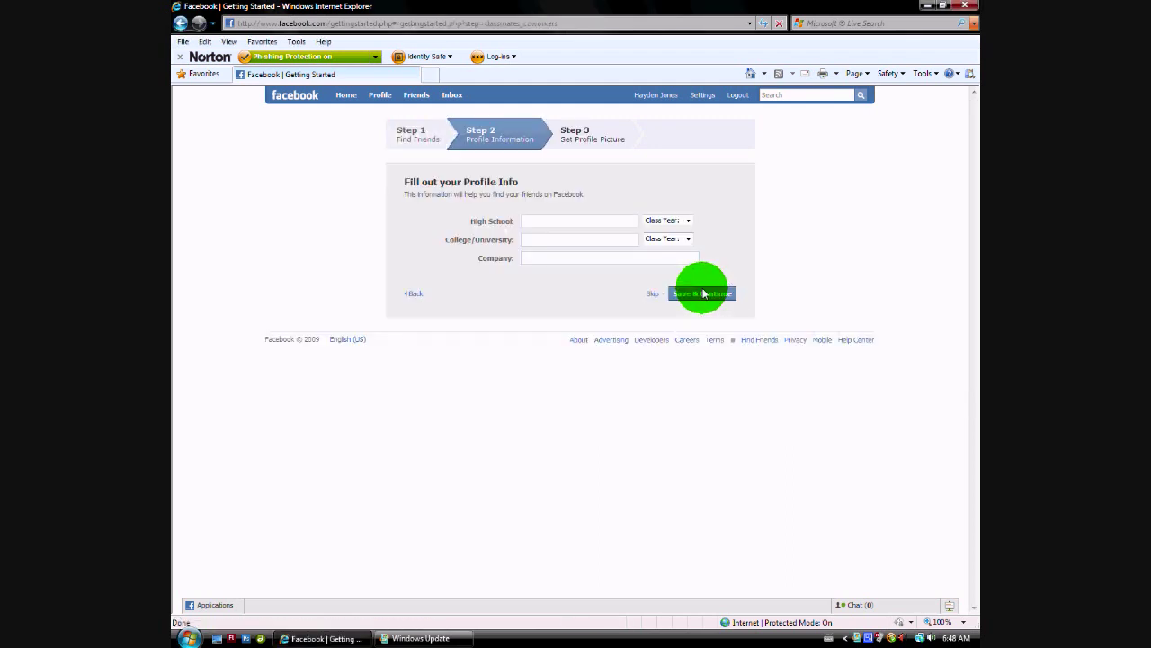
Save high school 'hngfgf', college 'hgg', company 'hjjhg', with both class years 2015.
click(583, 221)
text(hngfgf)
click(566, 240)
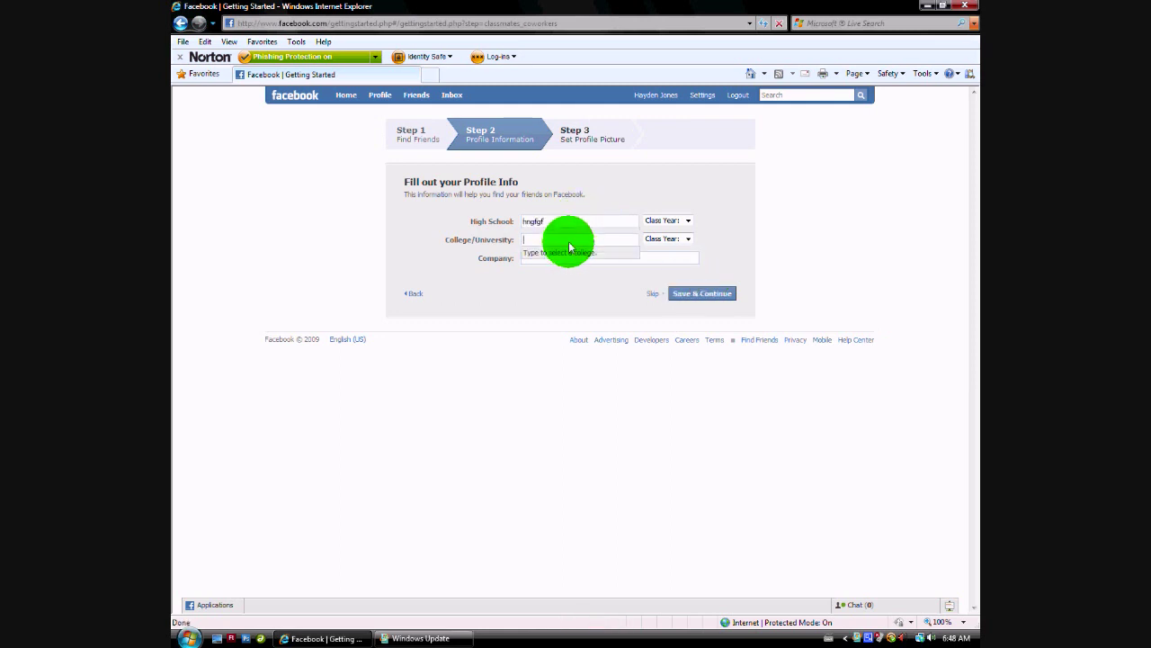
text(hggj)
click(642, 258)
text(hjjhg)
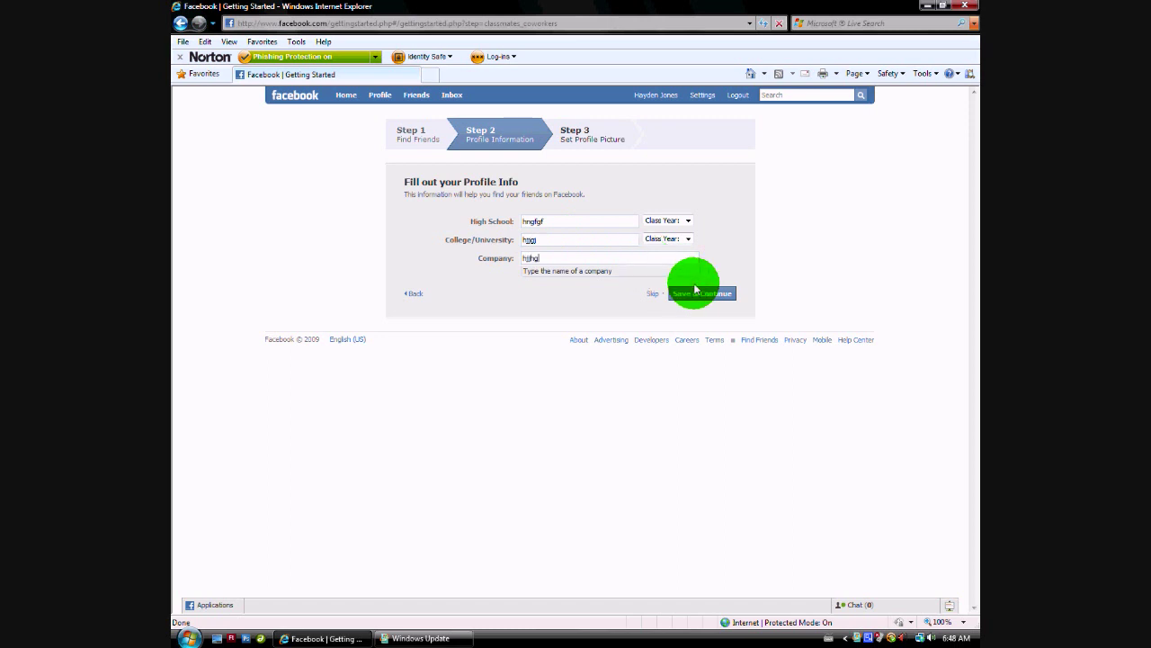
click(675, 238)
click(676, 259)
click(670, 221)
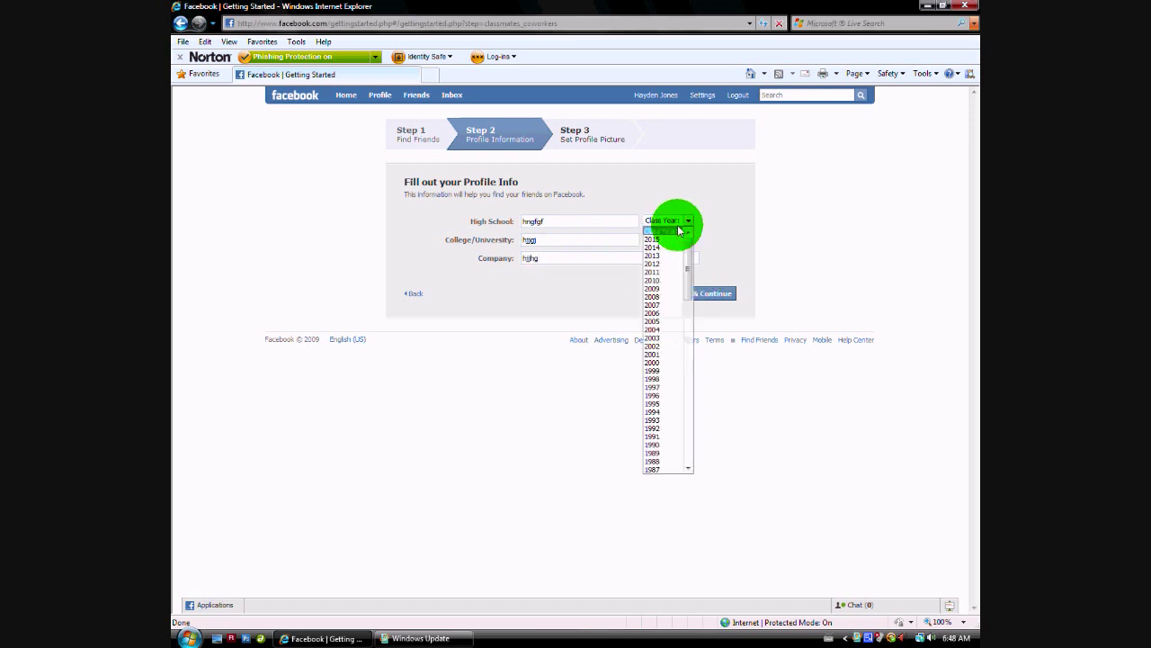
click(675, 241)
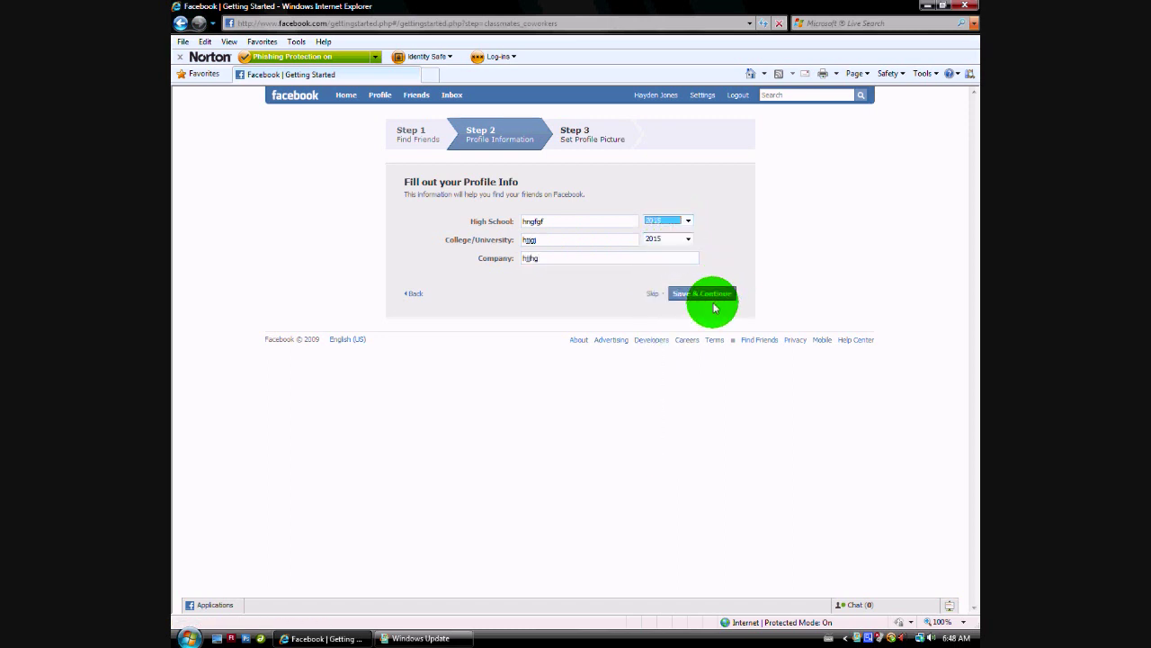
click(655, 295)
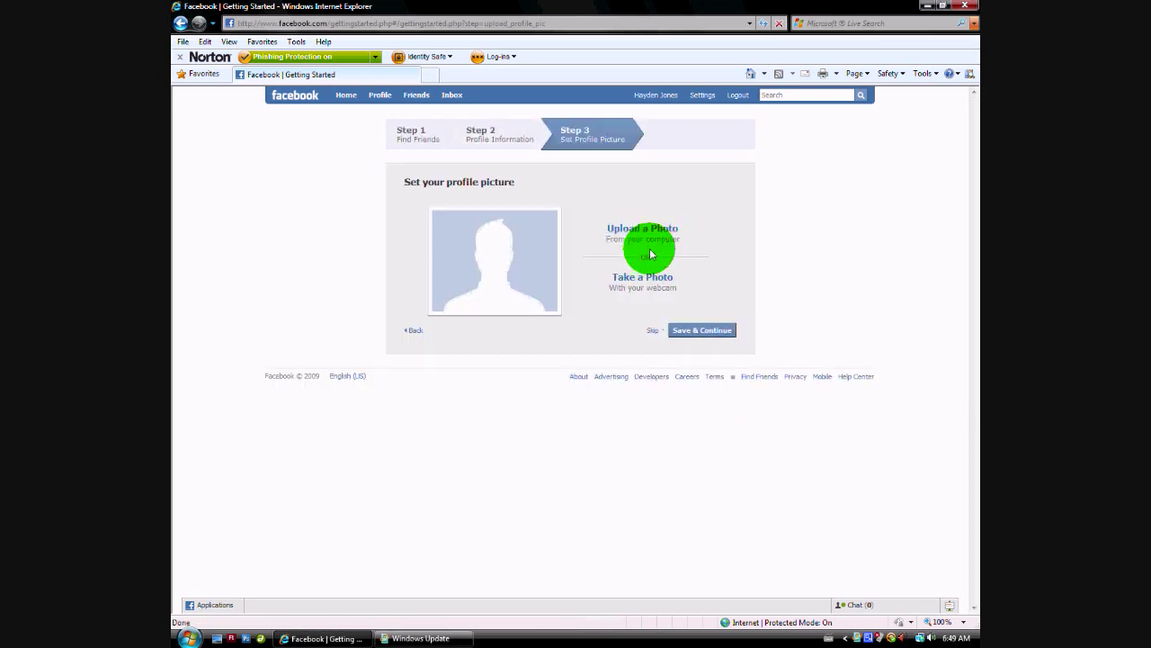
Cancel the profile photo upload and skip the profile picture step.
click(647, 234)
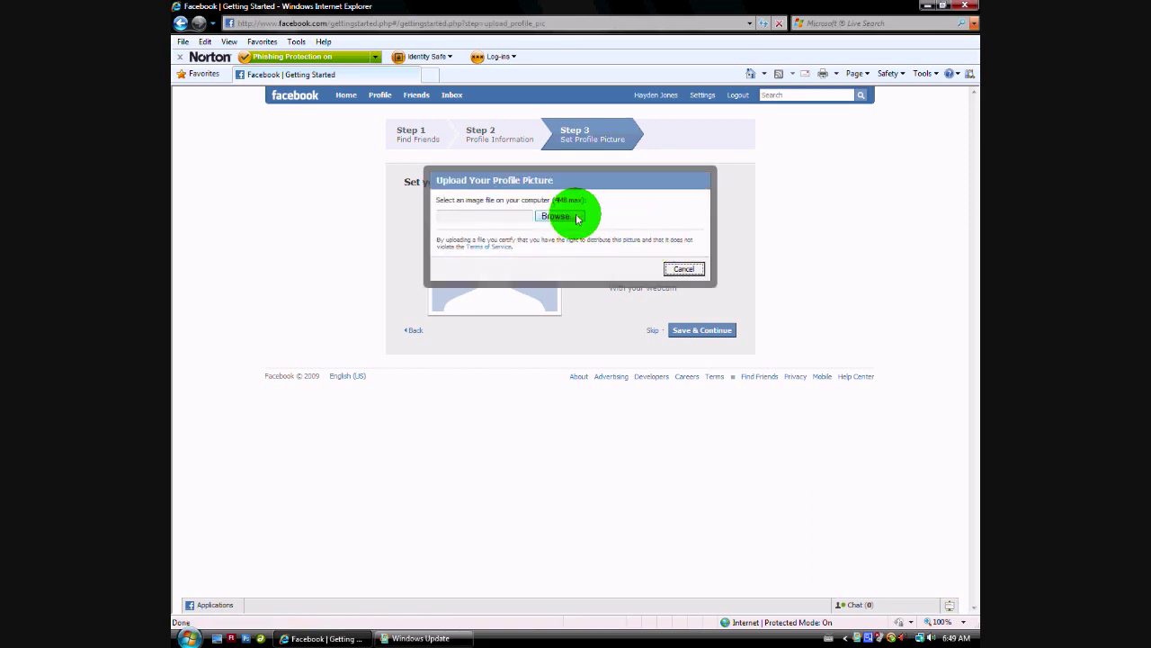
click(565, 216)
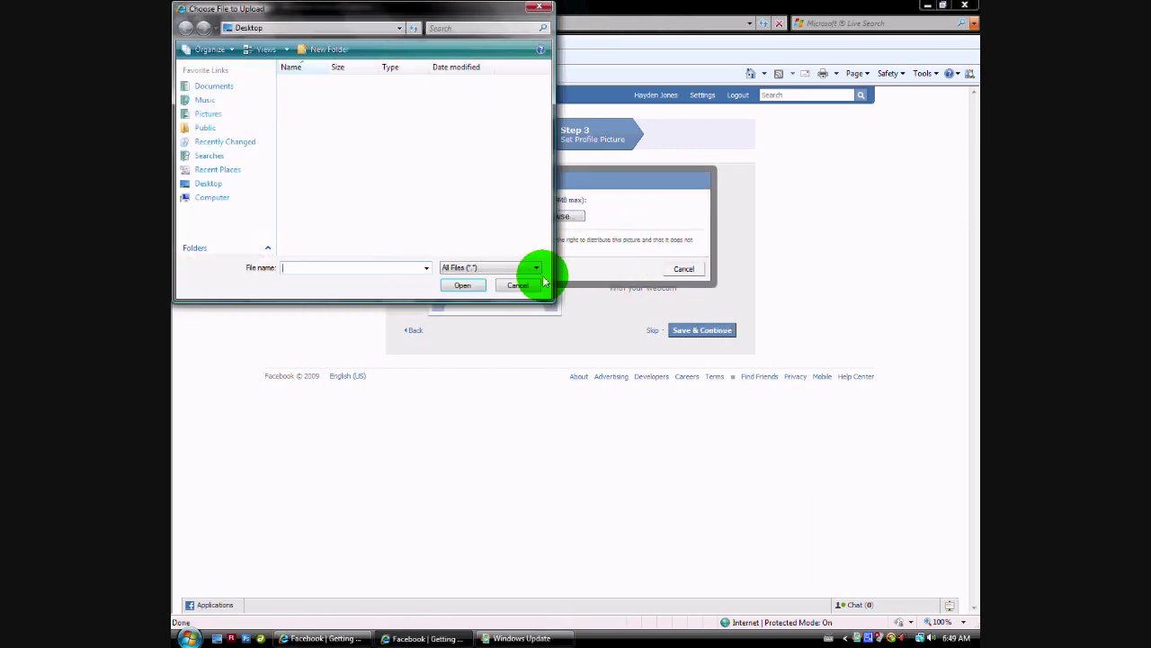
click(535, 286)
click(685, 279)
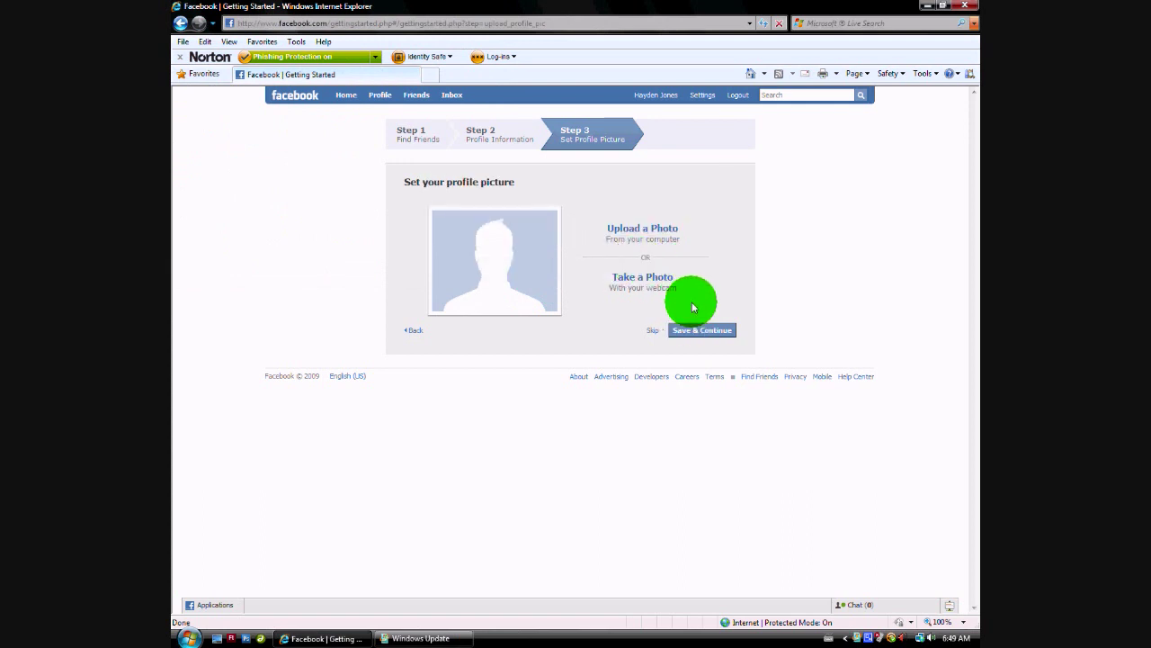
click(655, 331)
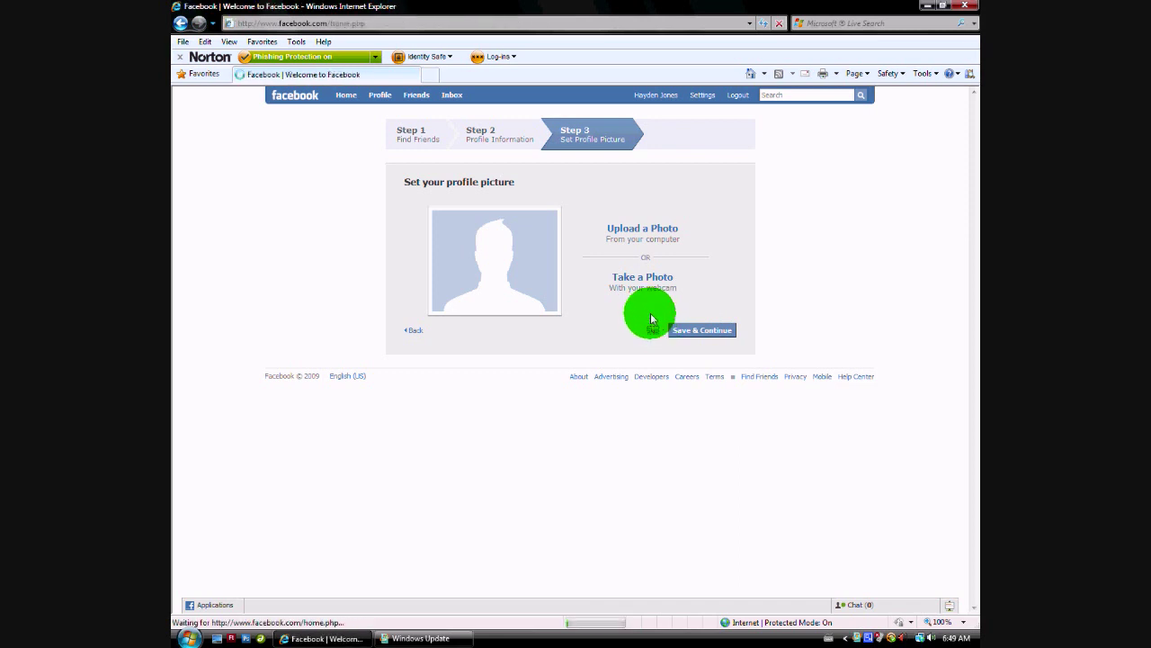
click(437, 633)
Reload the Facebook home page and choose 'View and edit your profile'.
click(670, 529)
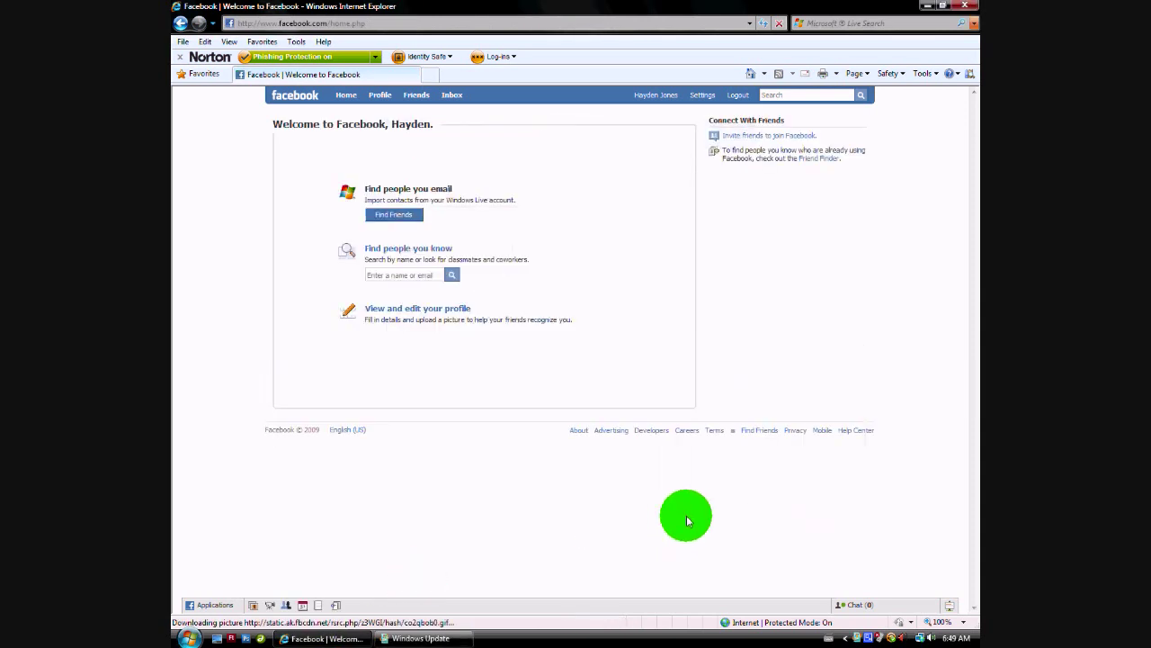
click(347, 95)
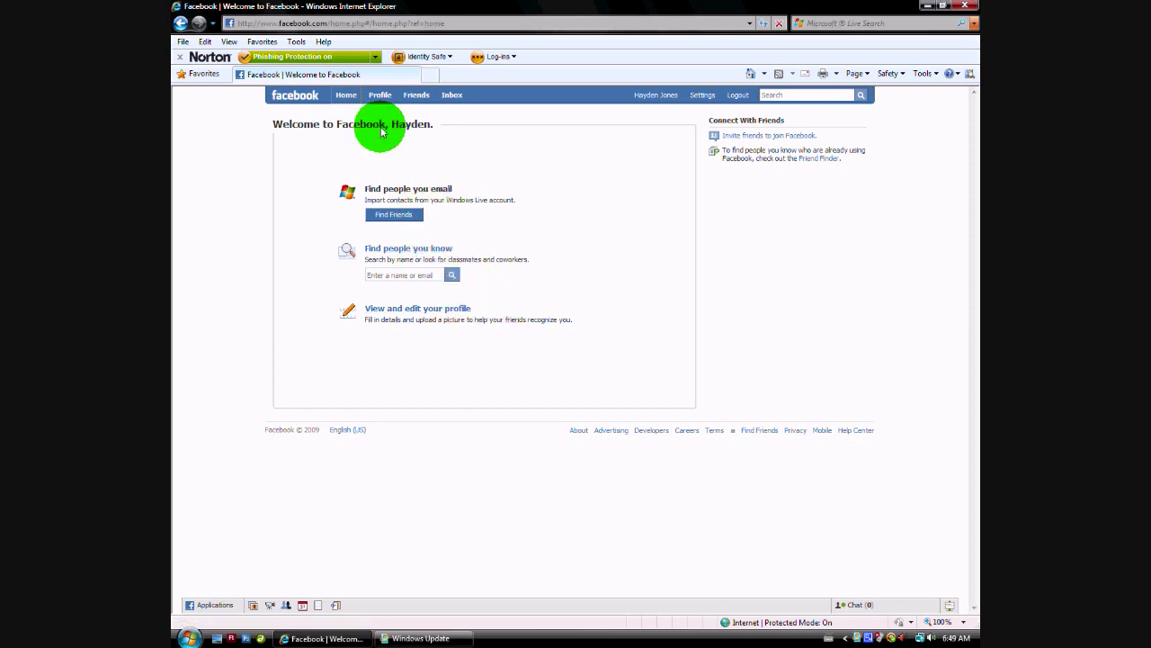
click(346, 95)
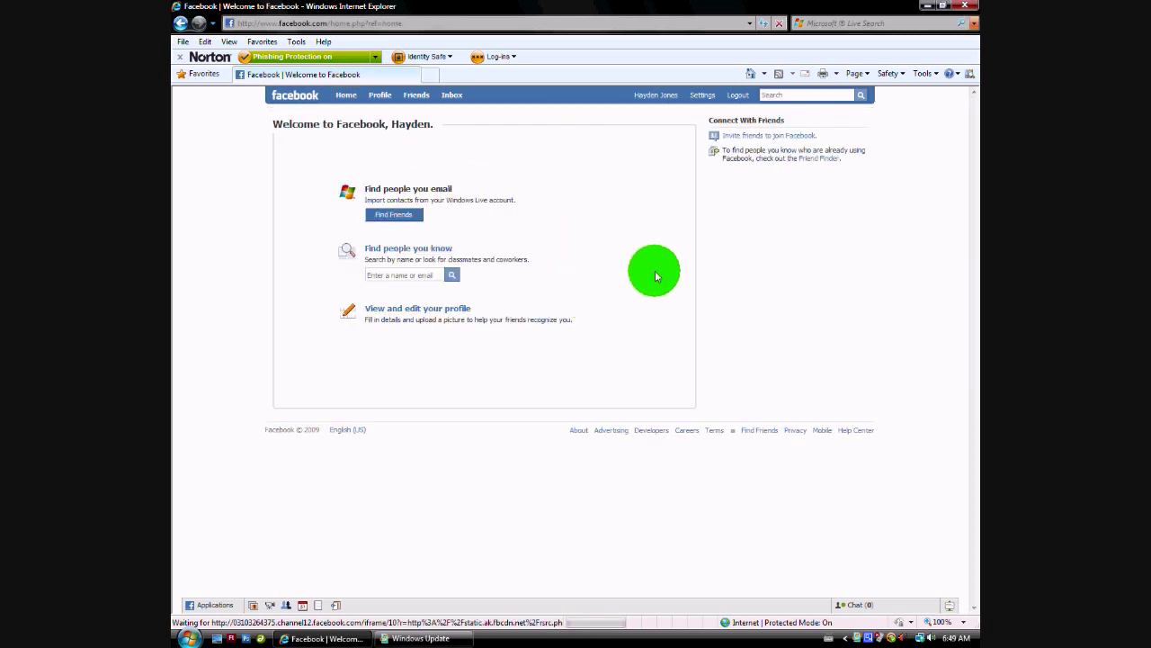
click(455, 309)
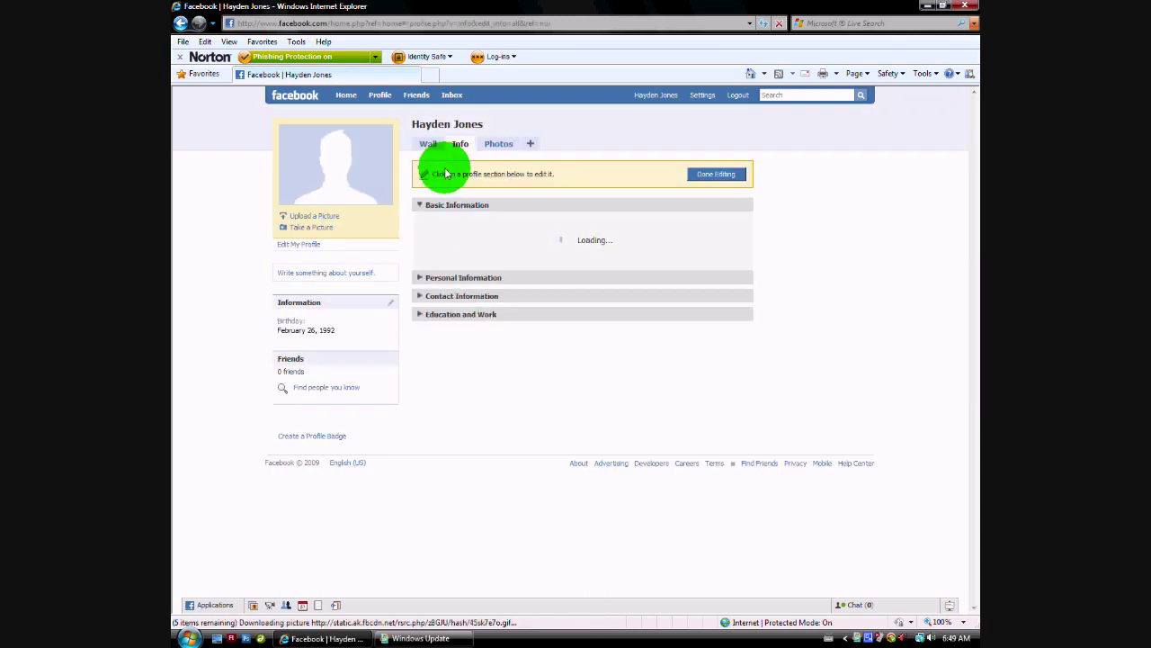